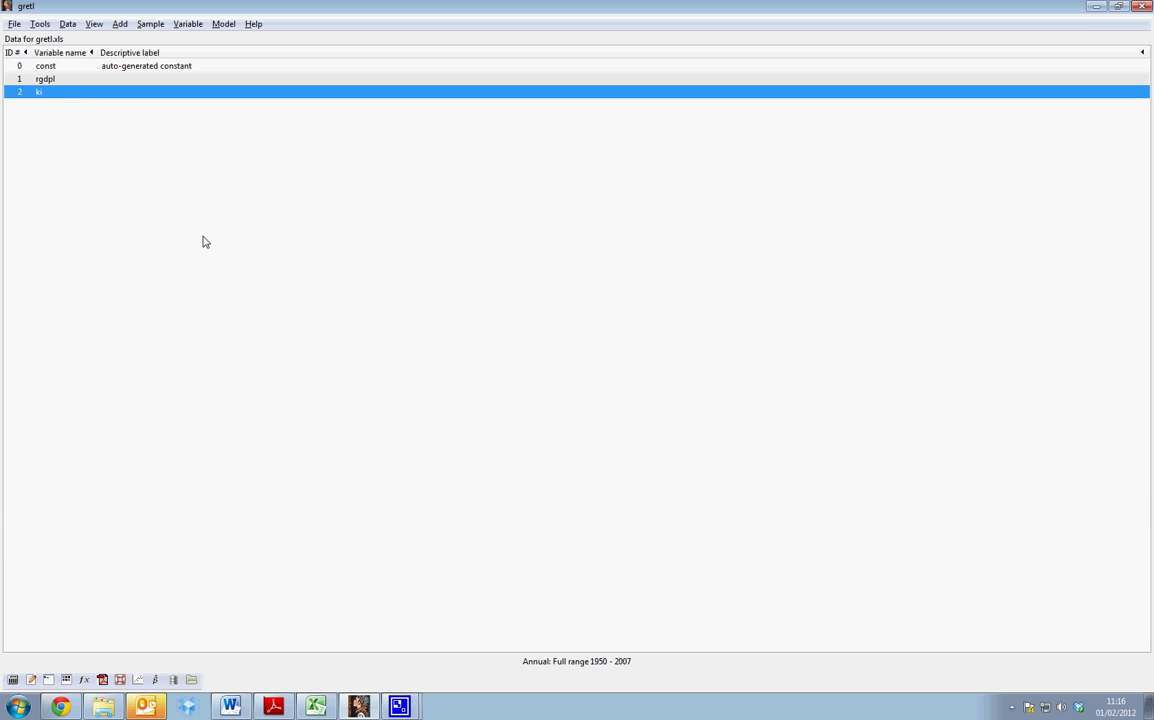
# Step: Select the rgdpl variable in the gretl.xls dataset's variable list
pyautogui.click(47, 78)
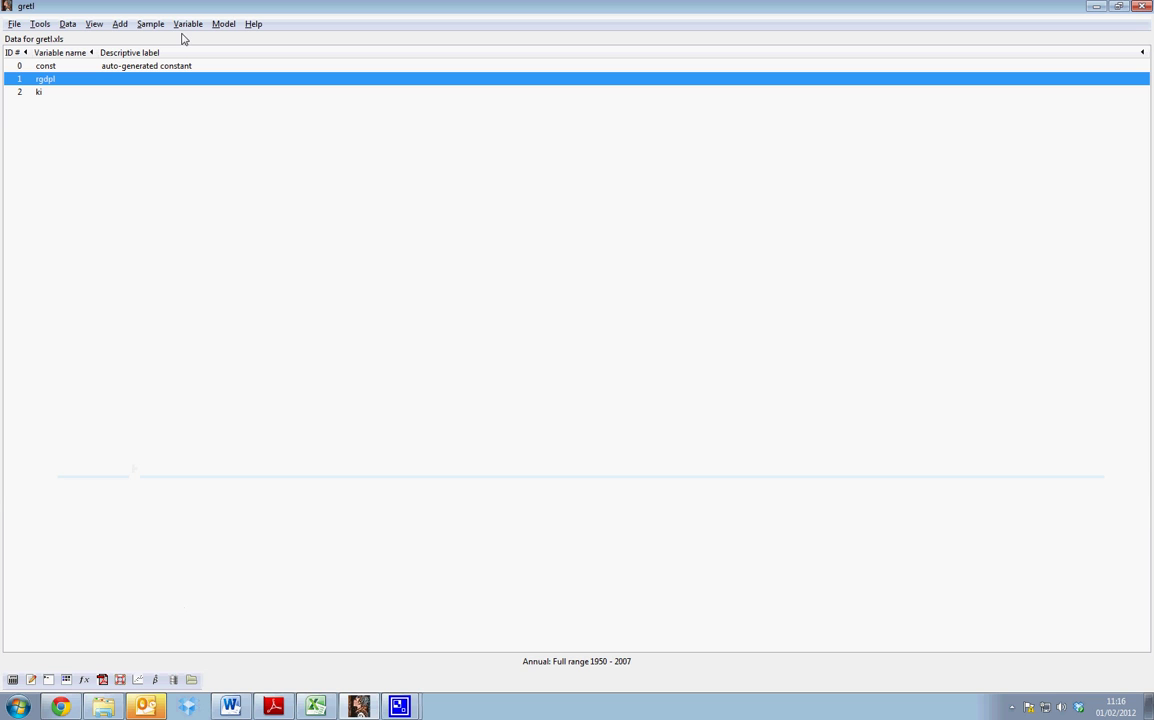
# Step: Open the Model menu and browse its estimation submenus
pyautogui.click(222, 25)
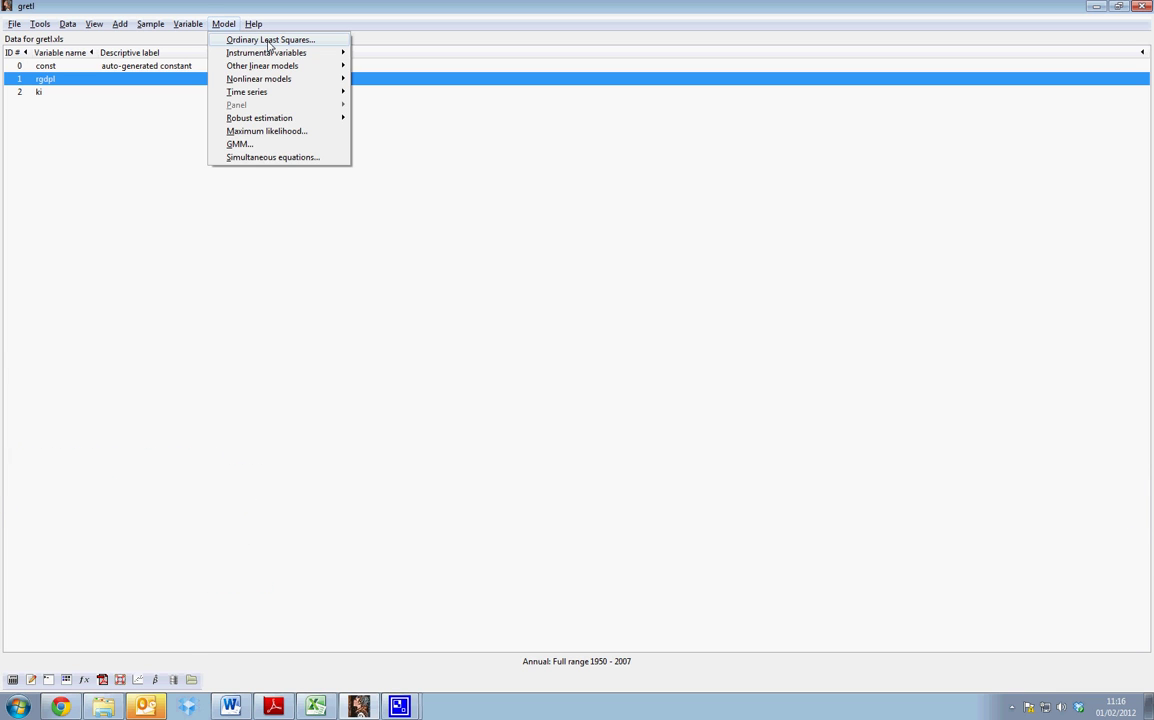
pyautogui.moveTo(272, 67)
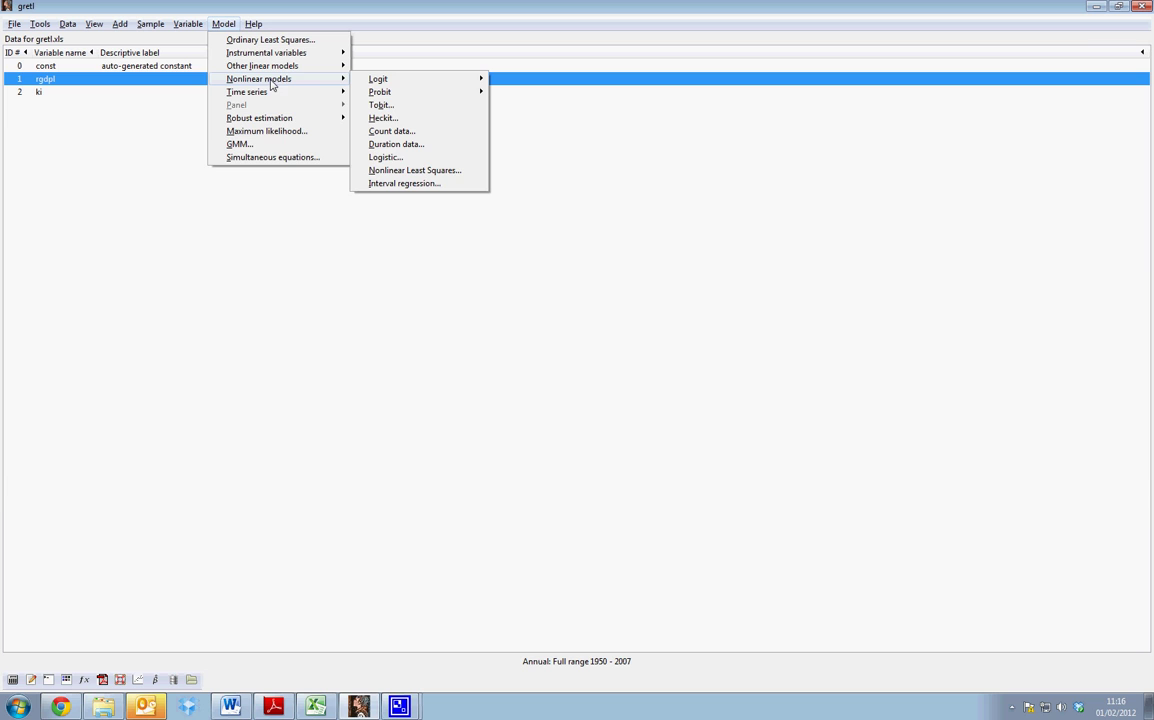
pyautogui.moveTo(393, 93)
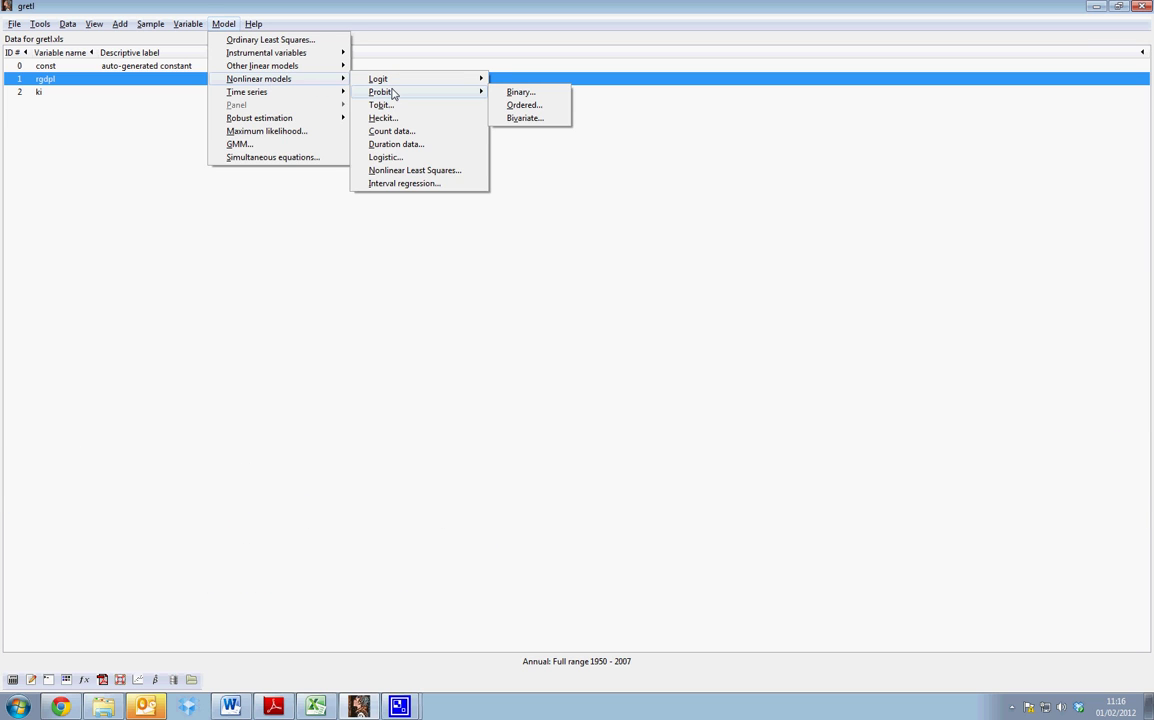
# Step: Start an OLS model with rgdpl as dependent variable and const plus ki as regressors
pyautogui.click(283, 43)
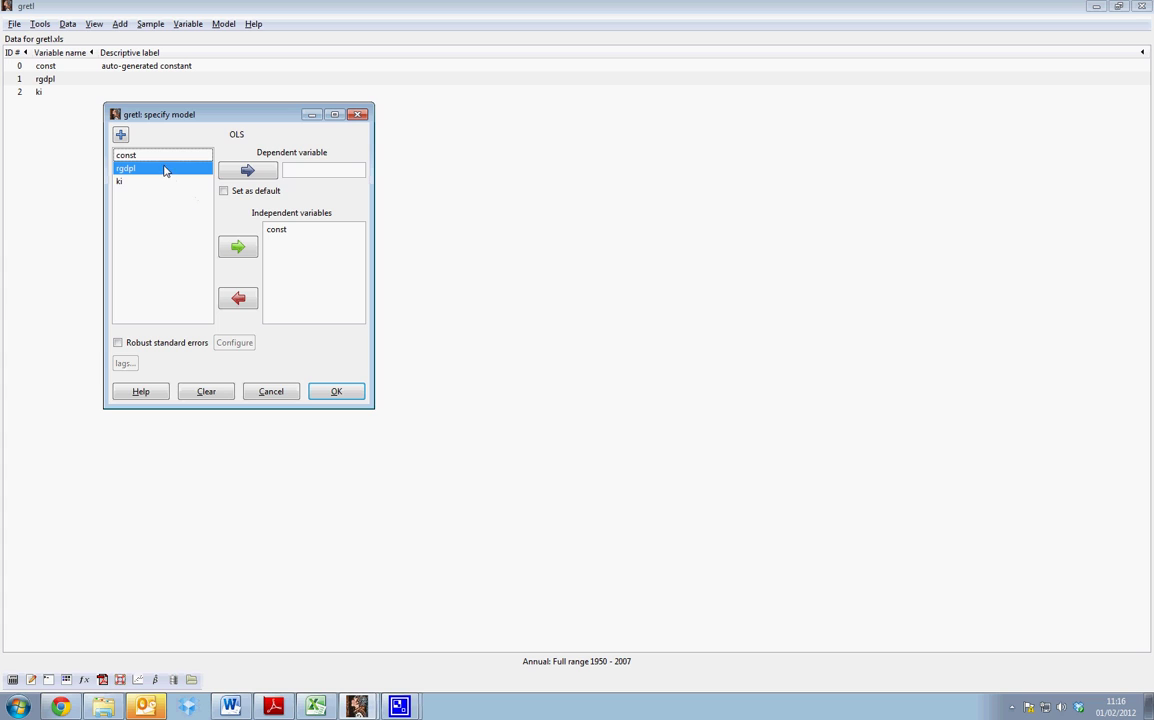
pyautogui.click(240, 170)
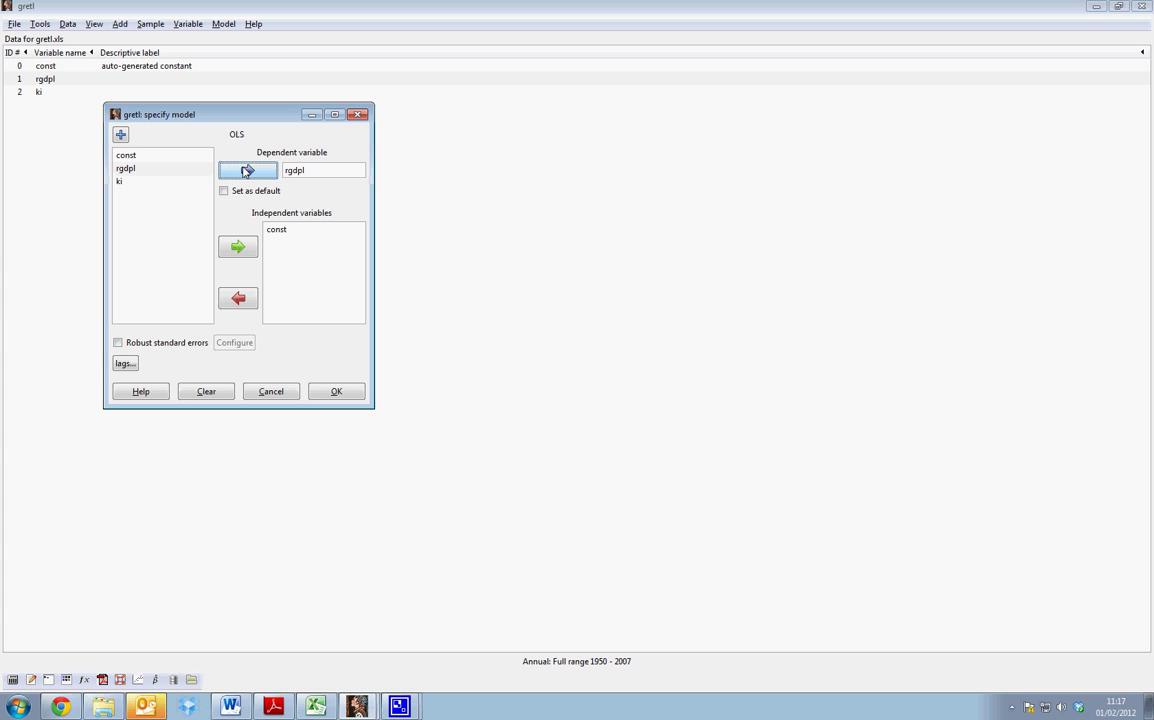
pyautogui.click(318, 170)
pyautogui.click(284, 233)
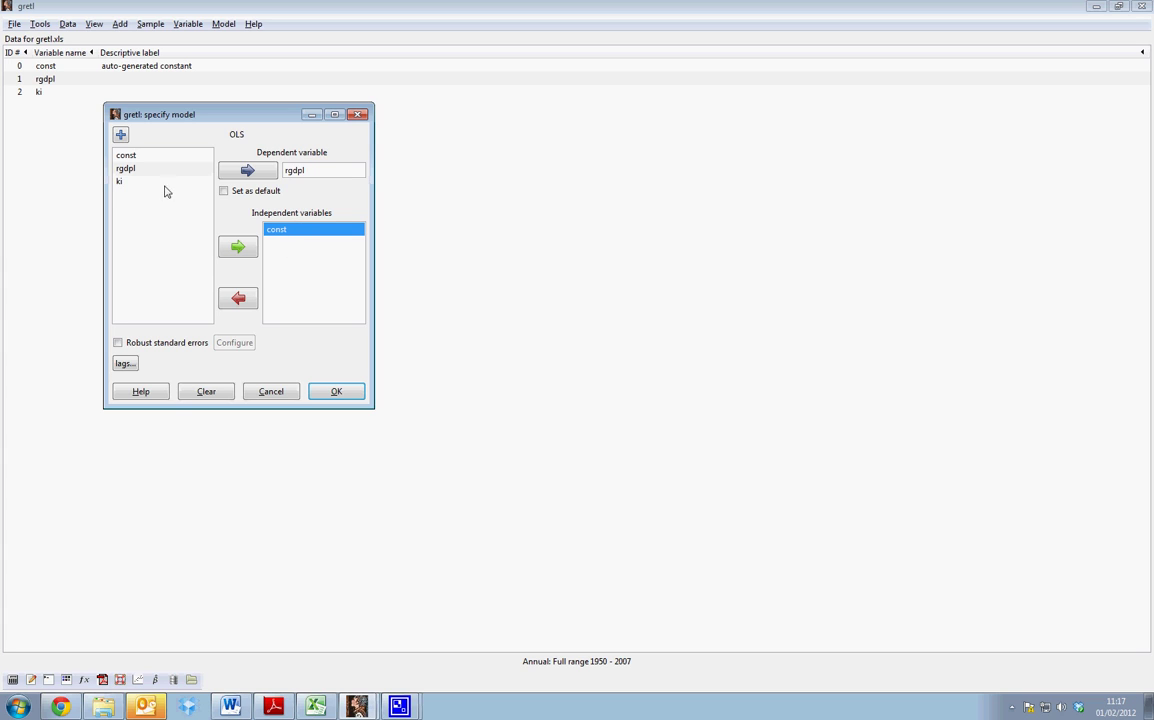
pyautogui.click(122, 184)
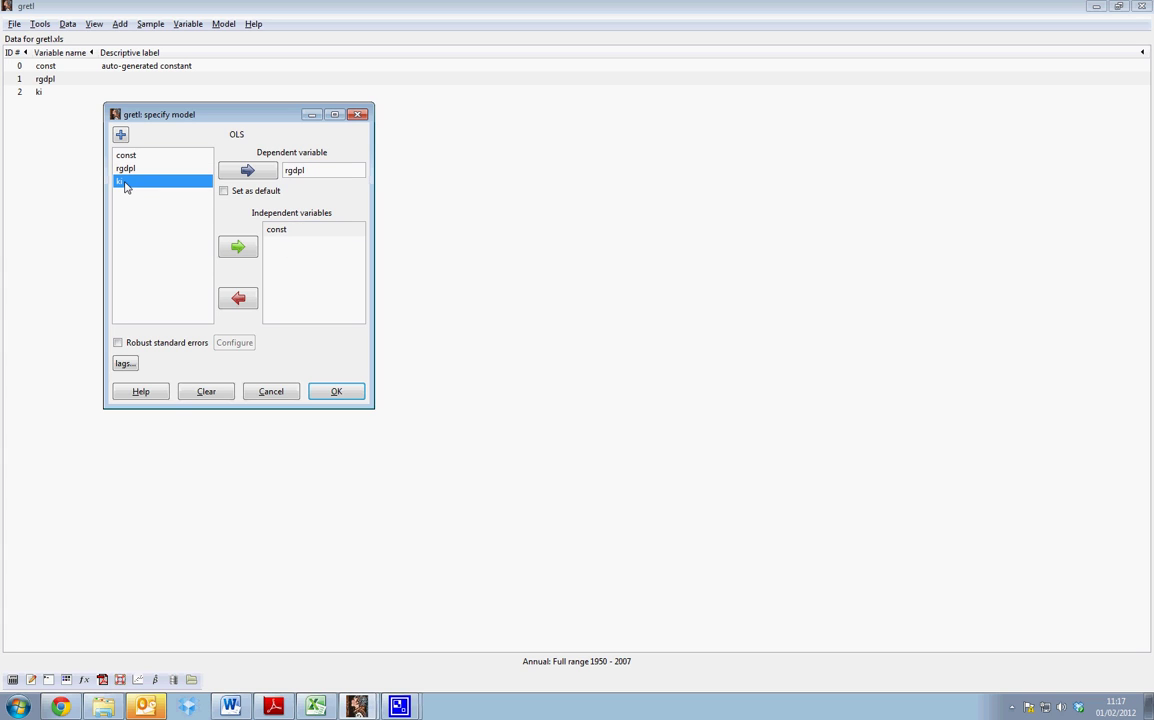
pyautogui.click(239, 249)
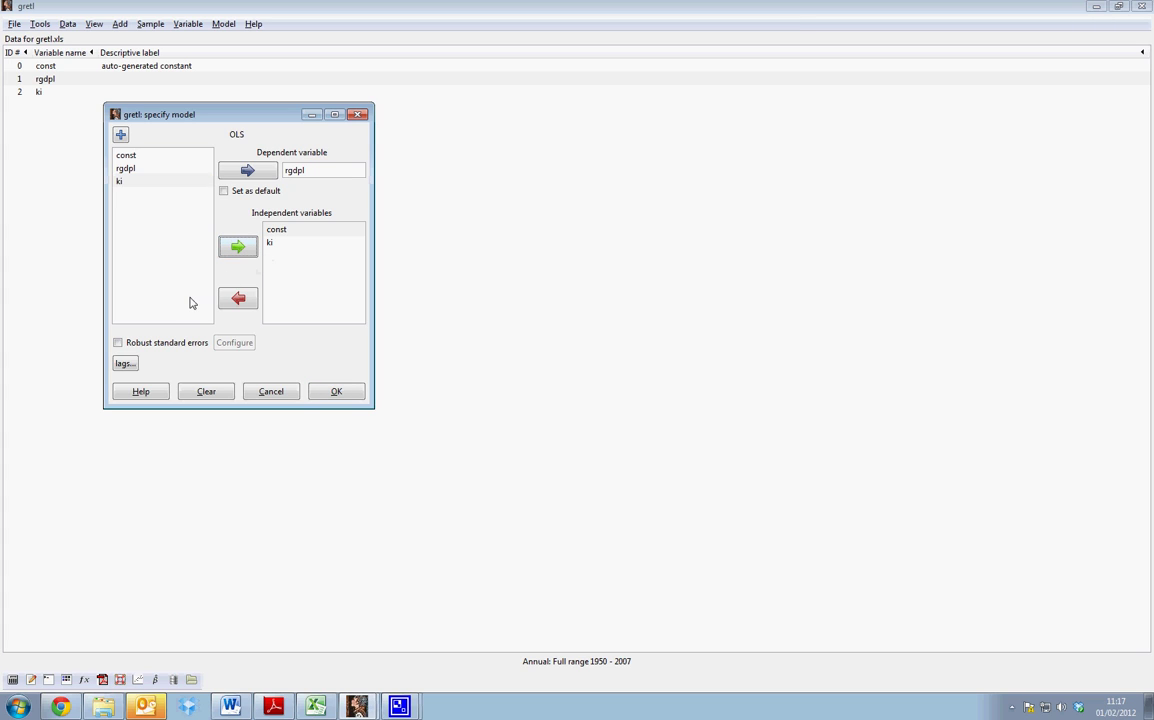
# Step: In the lag order dialog, set ki's lags to run from 1 to 3
pyautogui.click(124, 364)
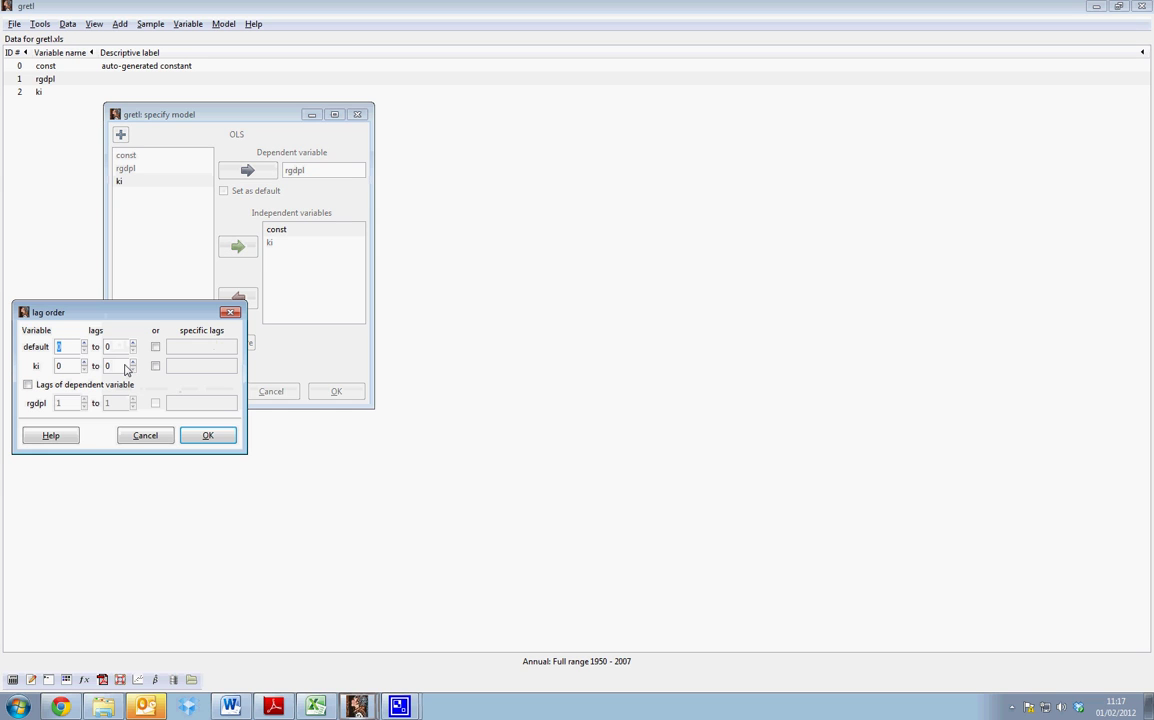
pyautogui.click(72, 346)
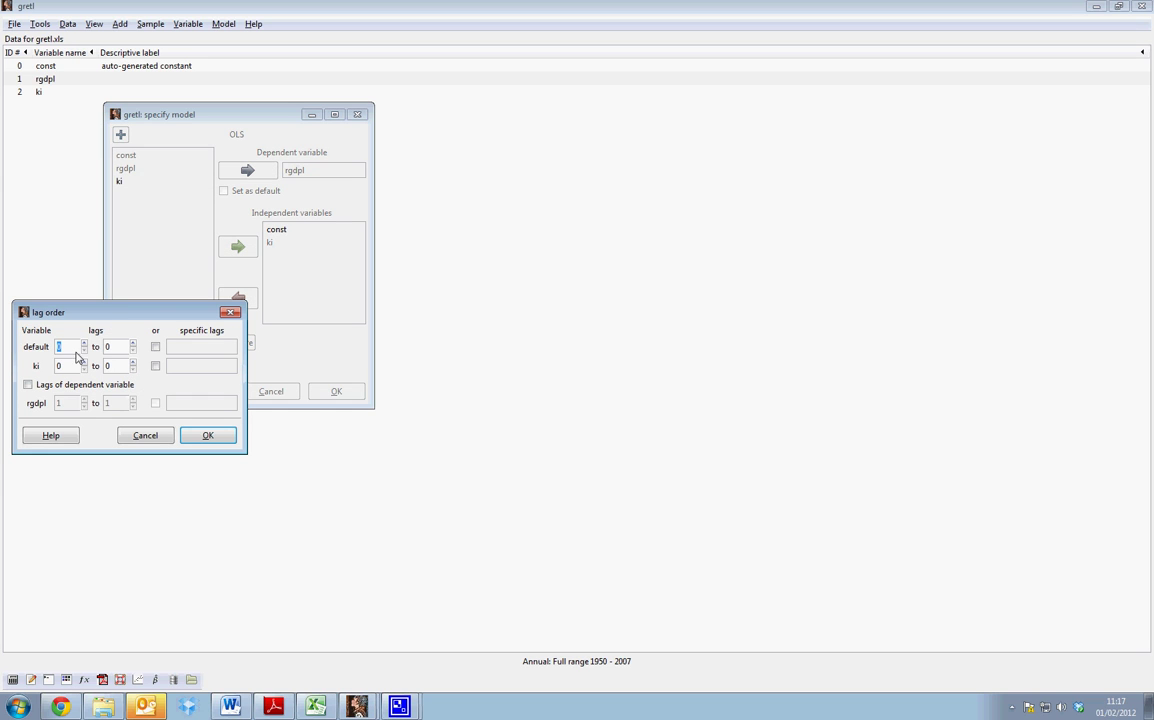
pyautogui.click(84, 363)
pyautogui.click(133, 363)
pyautogui.click(114, 366)
# Step: Confirm the lags, keep ki(-1), ki(-2), ki(-3) checked, and estimate Model 1 (R-squared 0.218720)
pyautogui.click(208, 436)
pyautogui.click(301, 244)
pyautogui.click(291, 257)
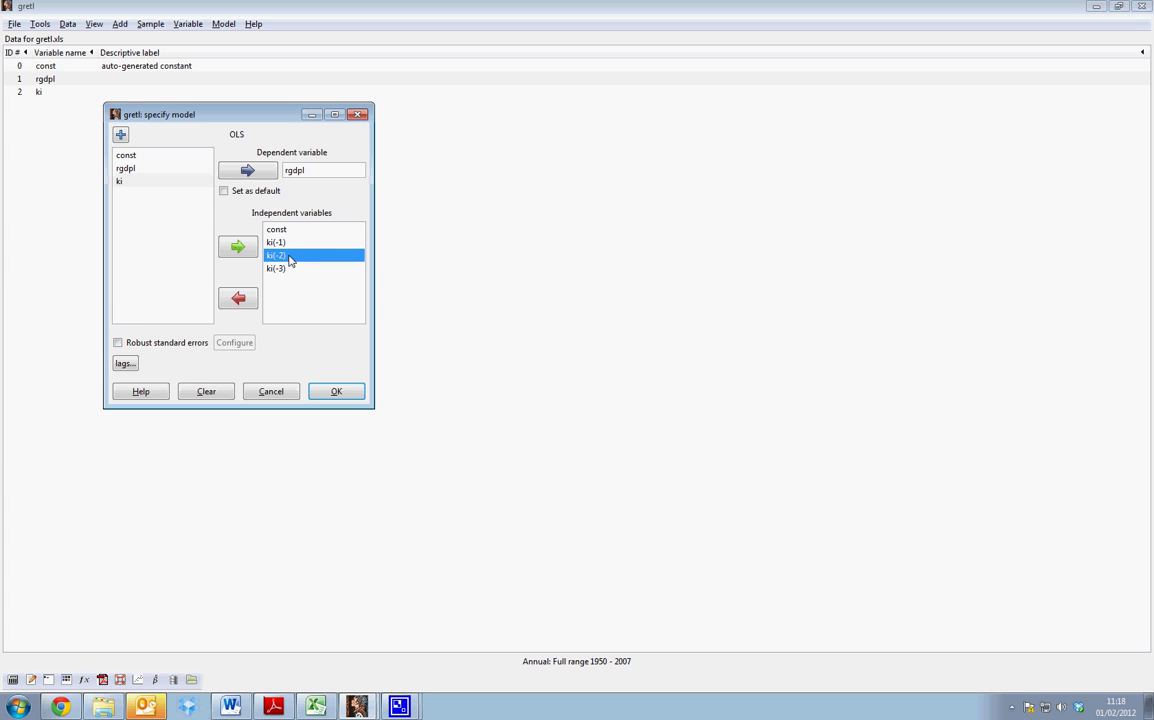
pyautogui.click(285, 269)
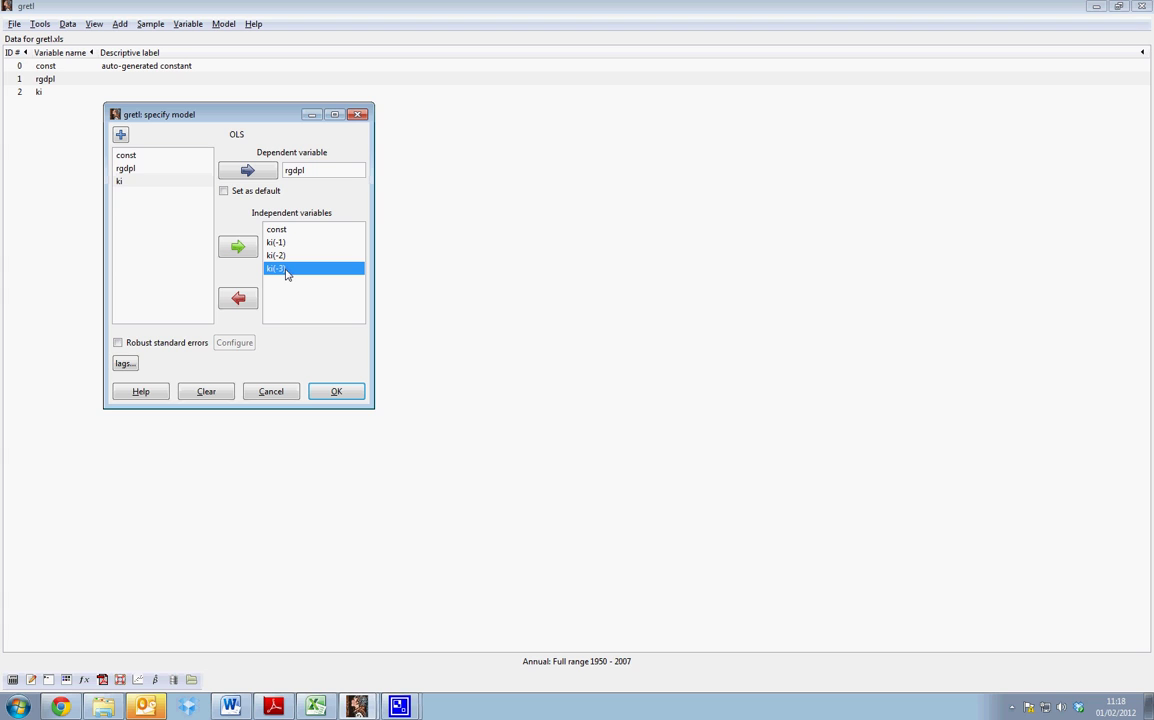
pyautogui.click(337, 391)
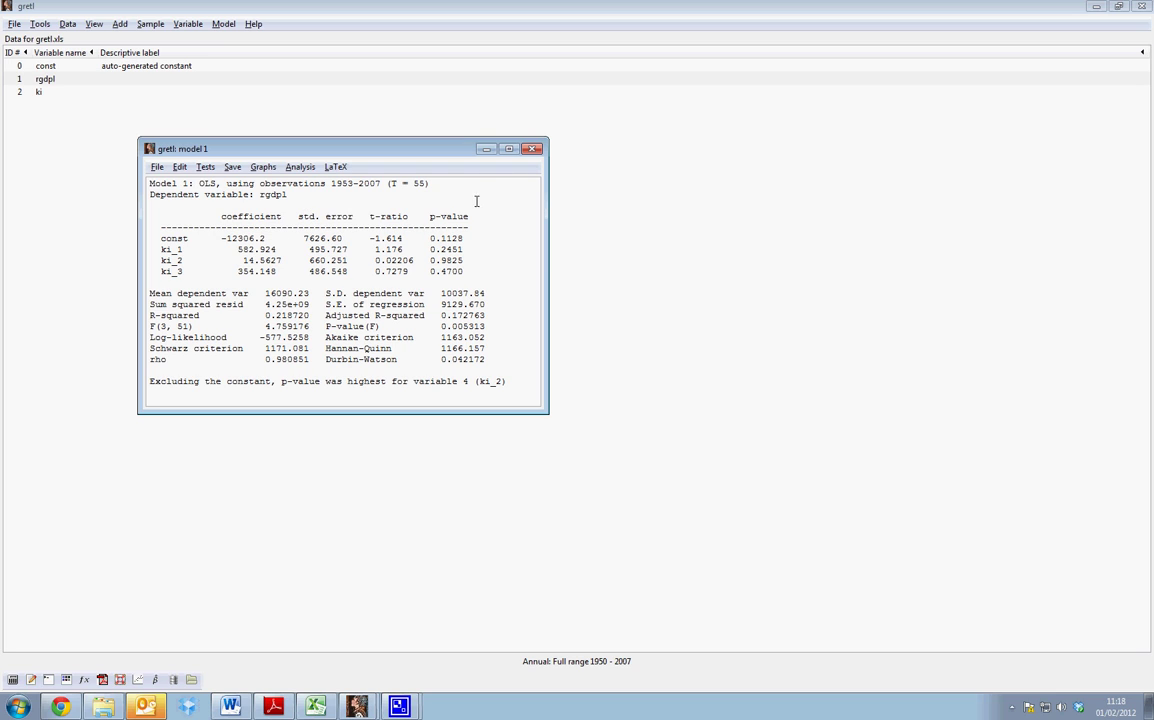
pyautogui.doubleClick(164, 249)
pyautogui.moveTo(156, 260); pyautogui.dragTo(191, 270)
pyautogui.click(180, 249)
pyautogui.doubleClick(445, 249)
pyautogui.doubleClick(445, 260)
pyautogui.moveTo(425, 271); pyautogui.dragTo(459, 271)
pyautogui.click(377, 250)
pyautogui.moveTo(265, 315); pyautogui.dragTo(290, 316)
pyautogui.click(268, 283)
pyautogui.moveTo(265, 326); pyautogui.dragTo(288, 327)
pyautogui.moveTo(265, 293); pyautogui.dragTo(285, 296)
pyautogui.moveTo(323, 304); pyautogui.dragTo(465, 304)
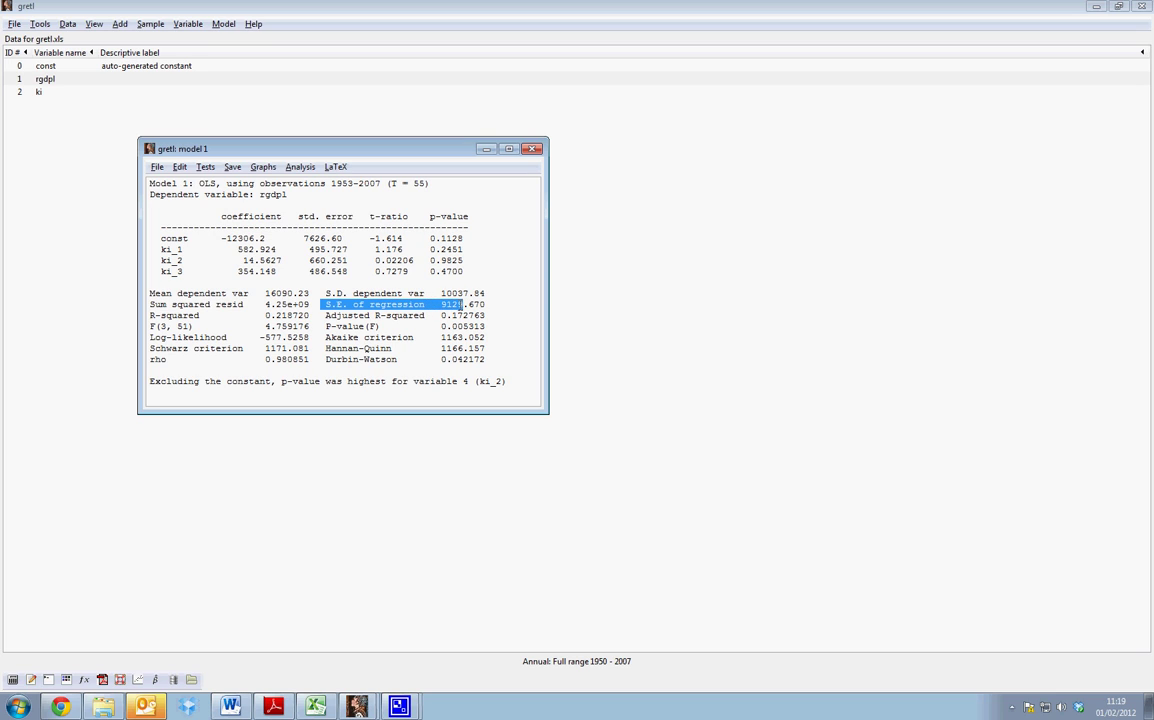
pyautogui.click(460, 304)
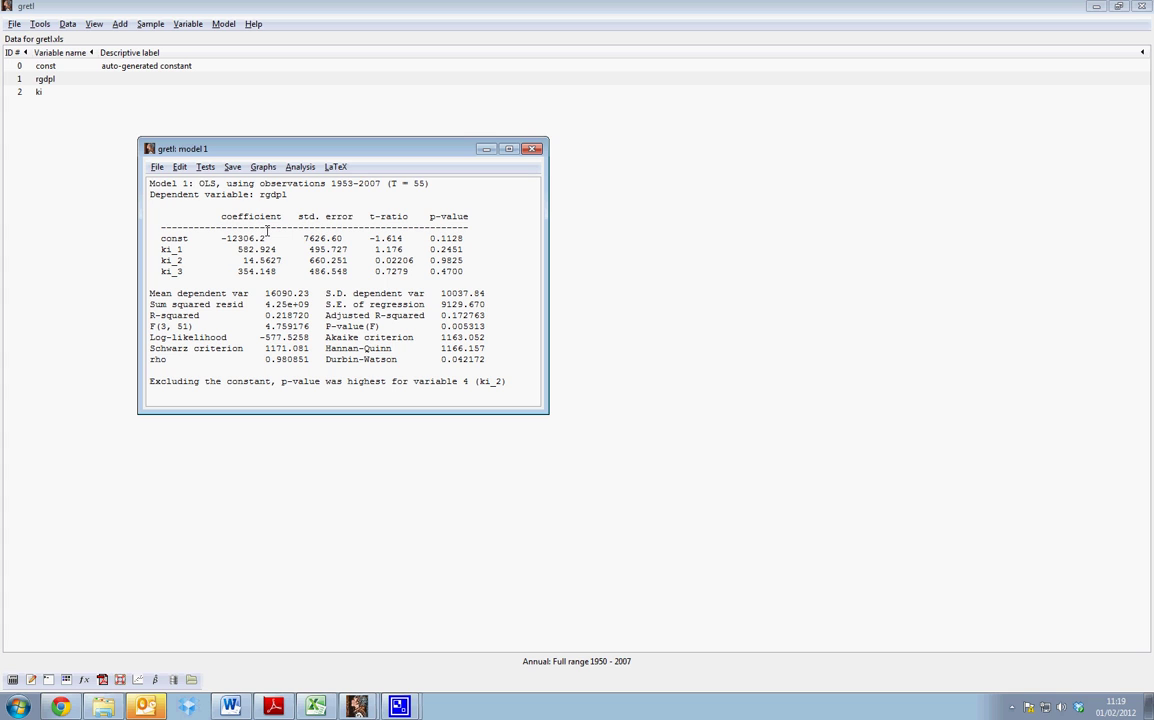
# Step: Start a new OLS setup and remove ki(-3), keeping ki(-1) and ki(-2) as regressors
pyautogui.click(115, 222)
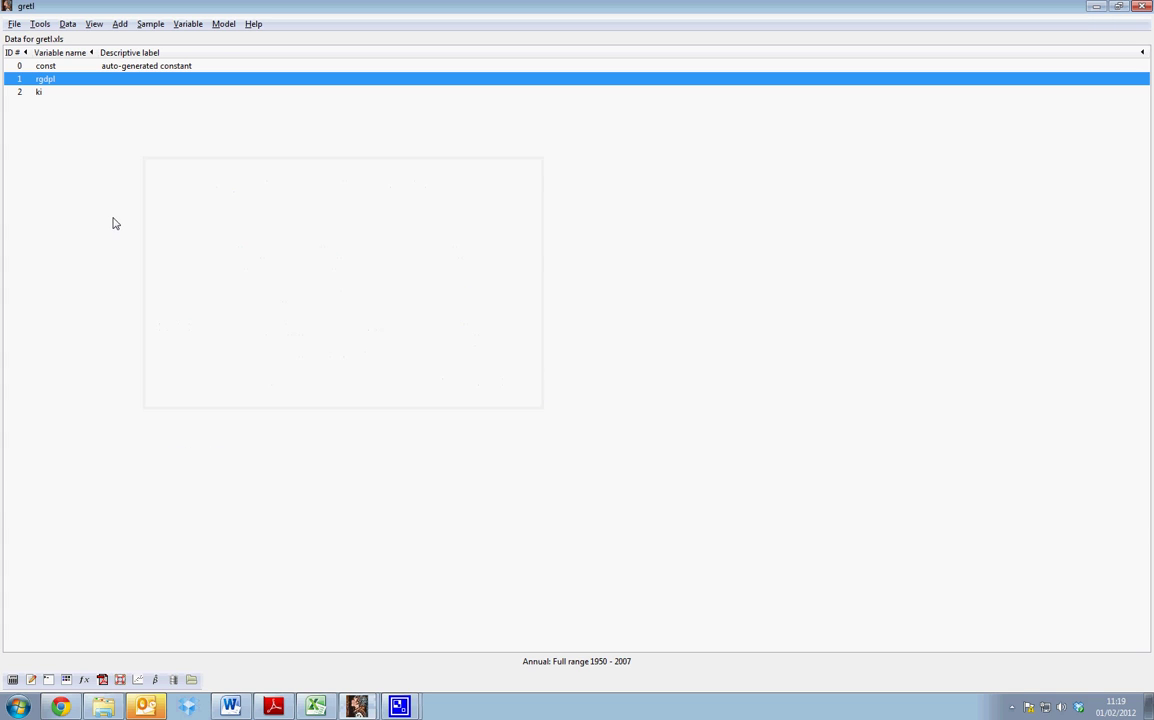
pyautogui.click(223, 24)
pyautogui.click(240, 39)
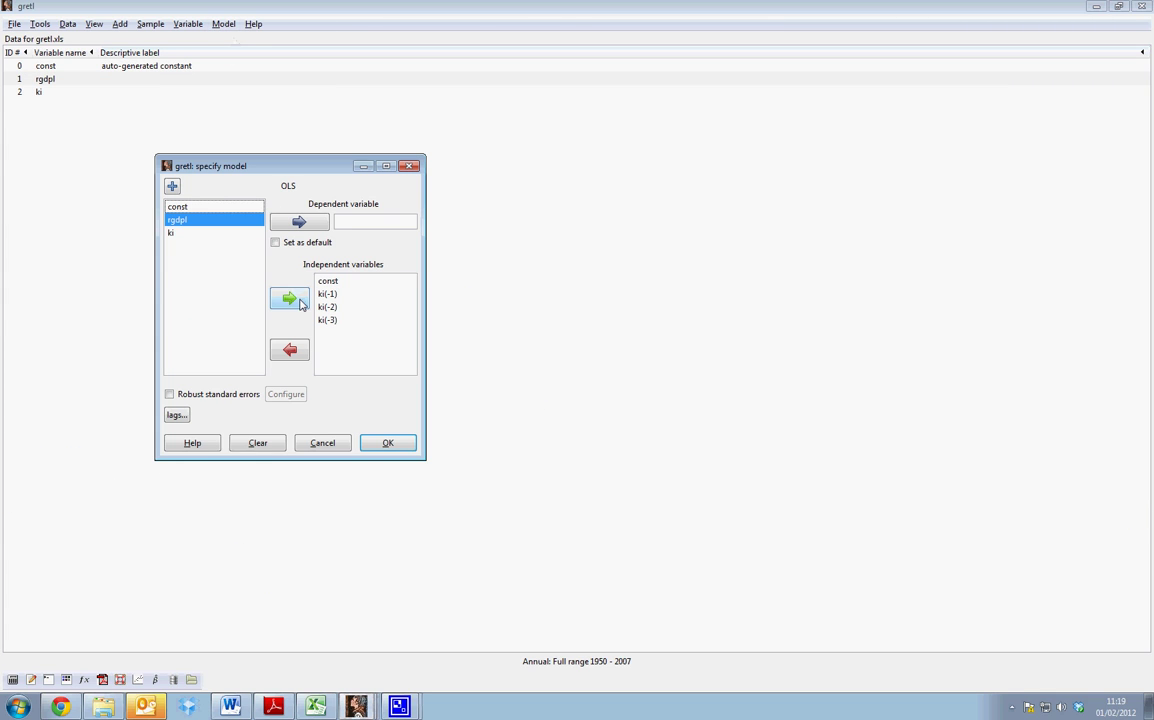
pyautogui.click(329, 321)
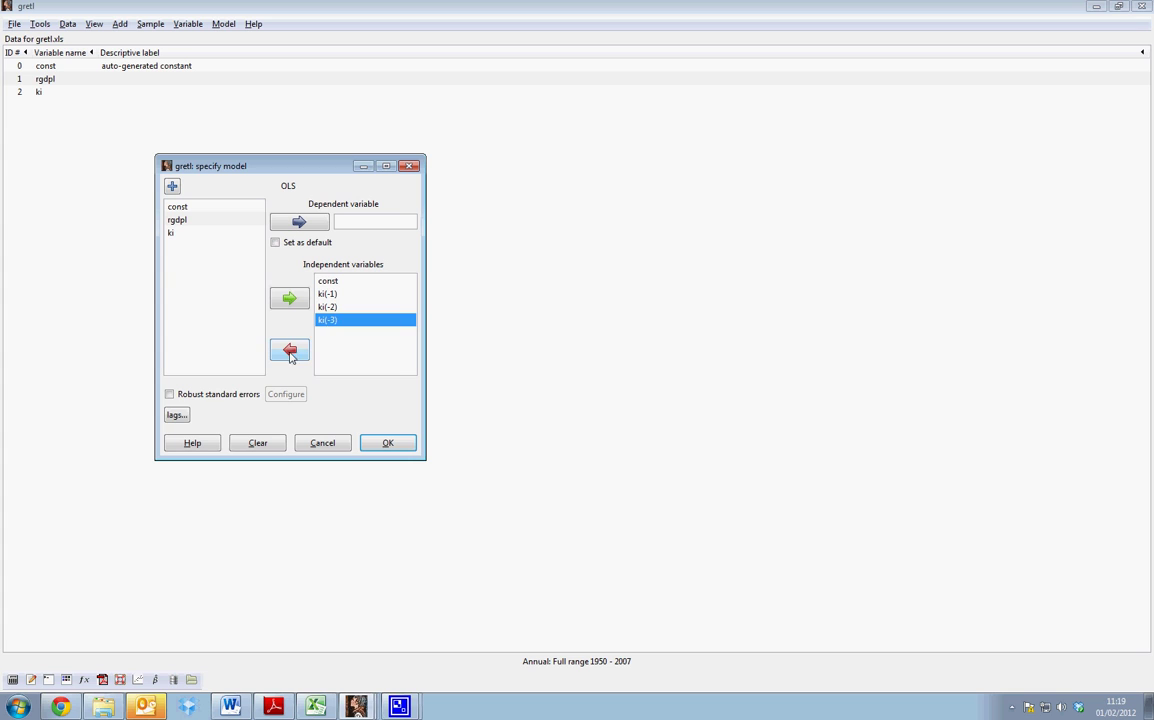
pyautogui.click(290, 349)
pyautogui.click(348, 308)
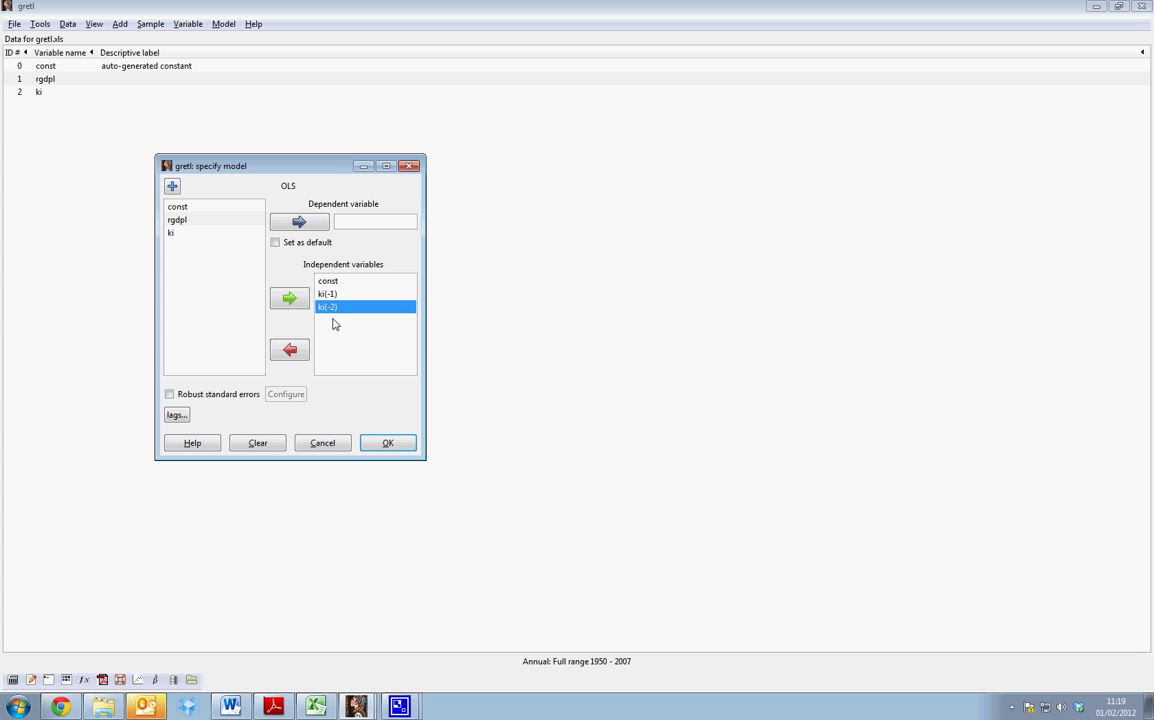
# Step: Set rgdpl as the dependent variable after the missing-variable warning and estimate Model 2
pyautogui.click(387, 443)
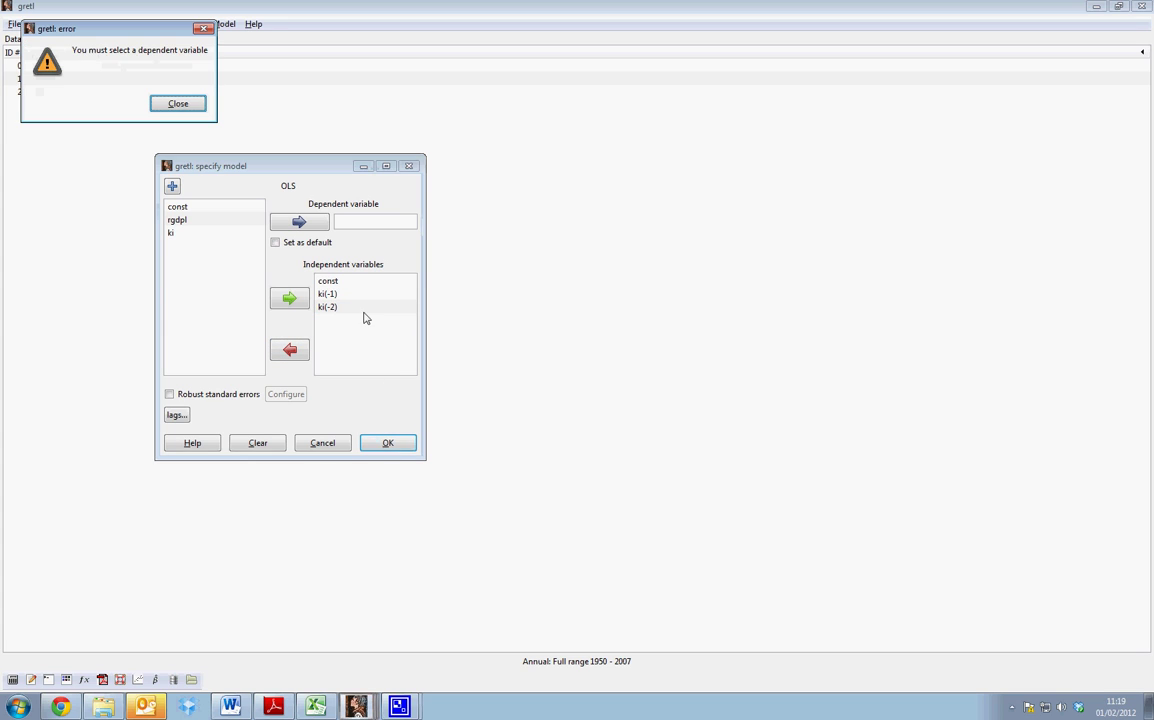
pyautogui.click(178, 103)
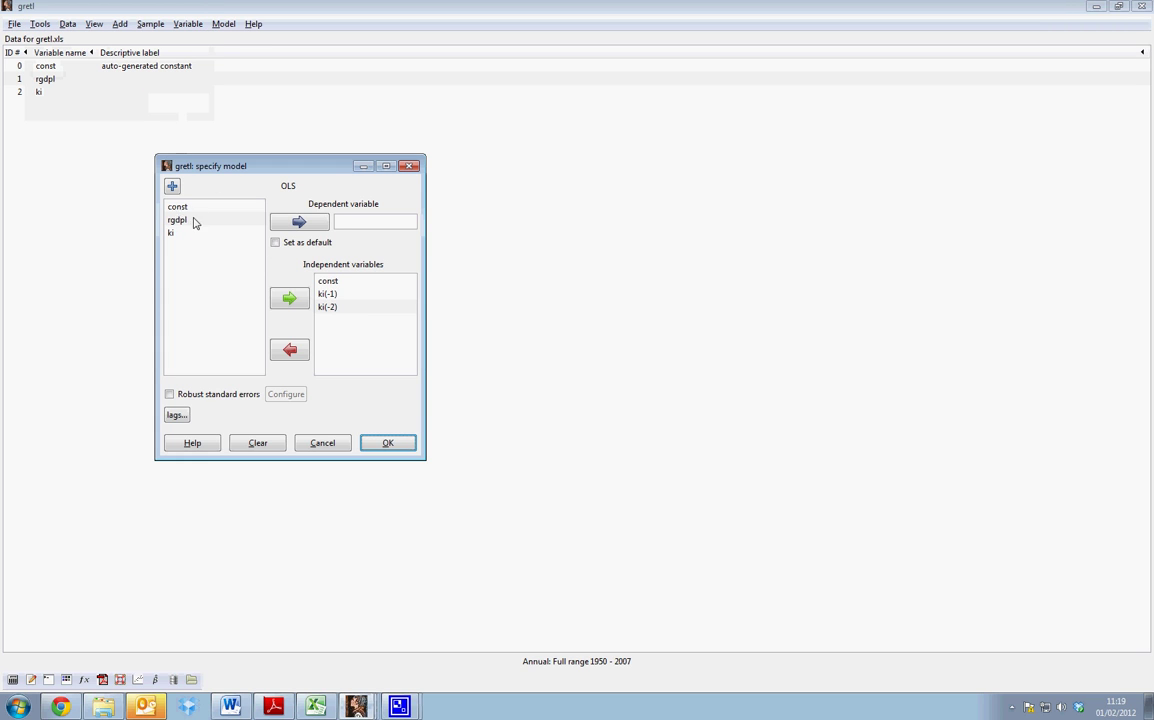
pyautogui.click(305, 224)
pyautogui.click(387, 443)
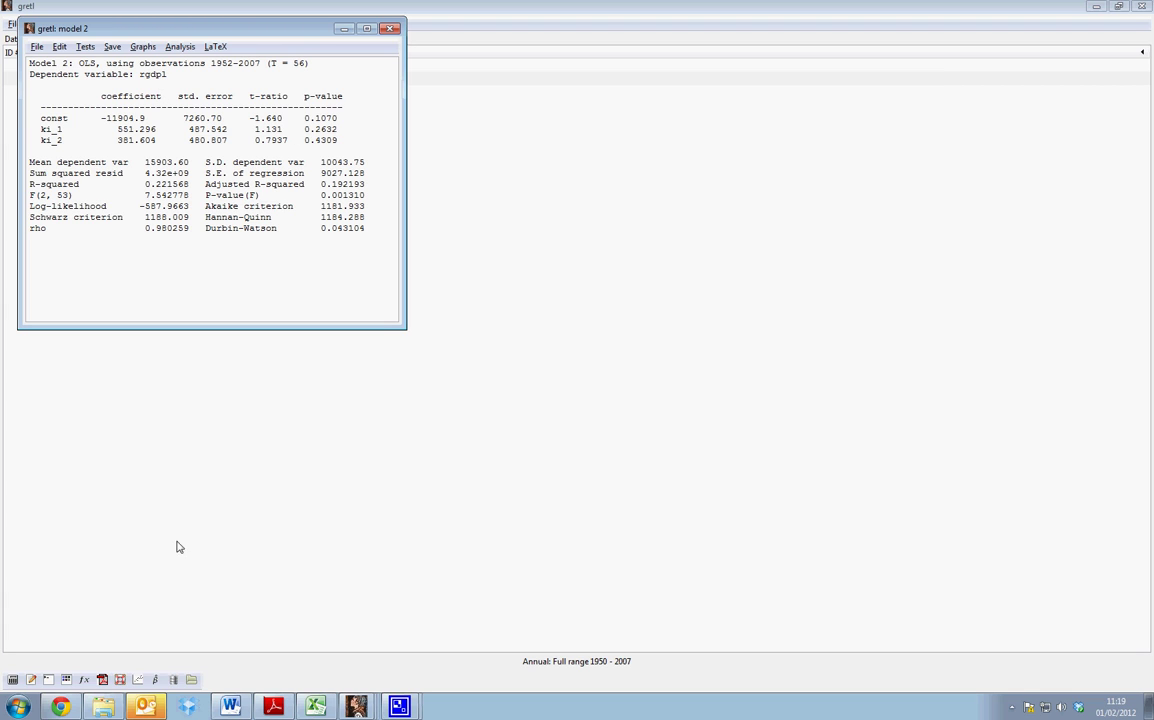
# Step: Bring the 'gretl: model 1' results window back in front beside Model 2
pyautogui.click(357, 707)
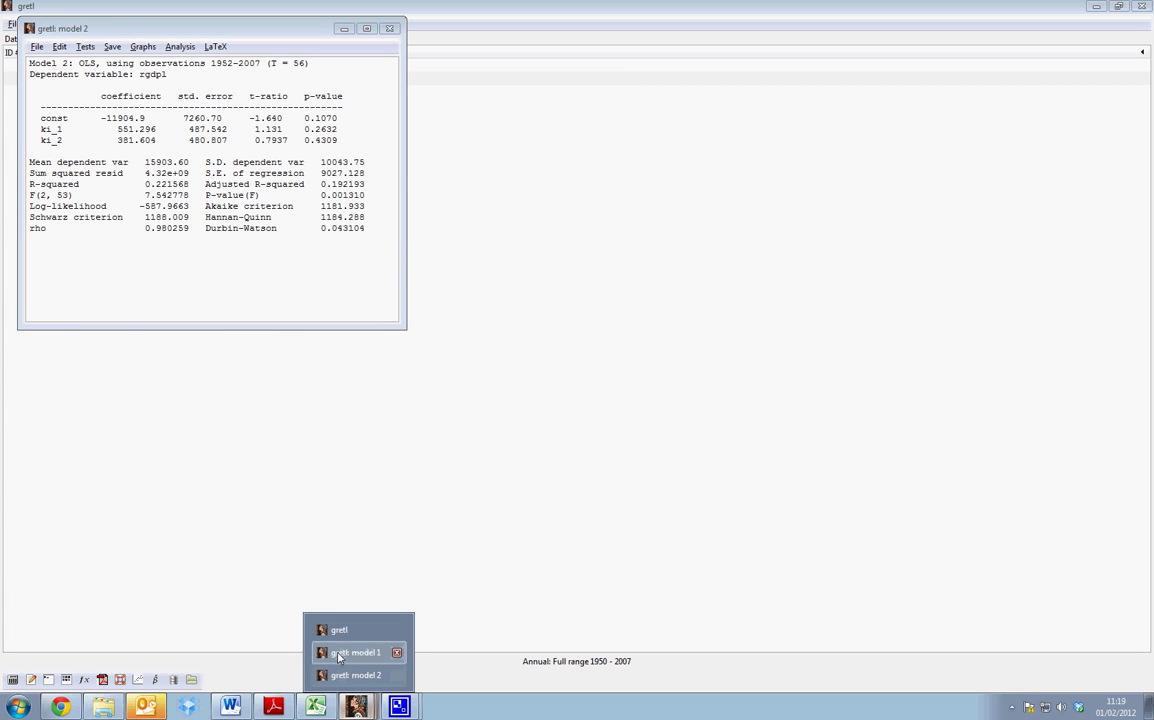
pyautogui.click(304, 588)
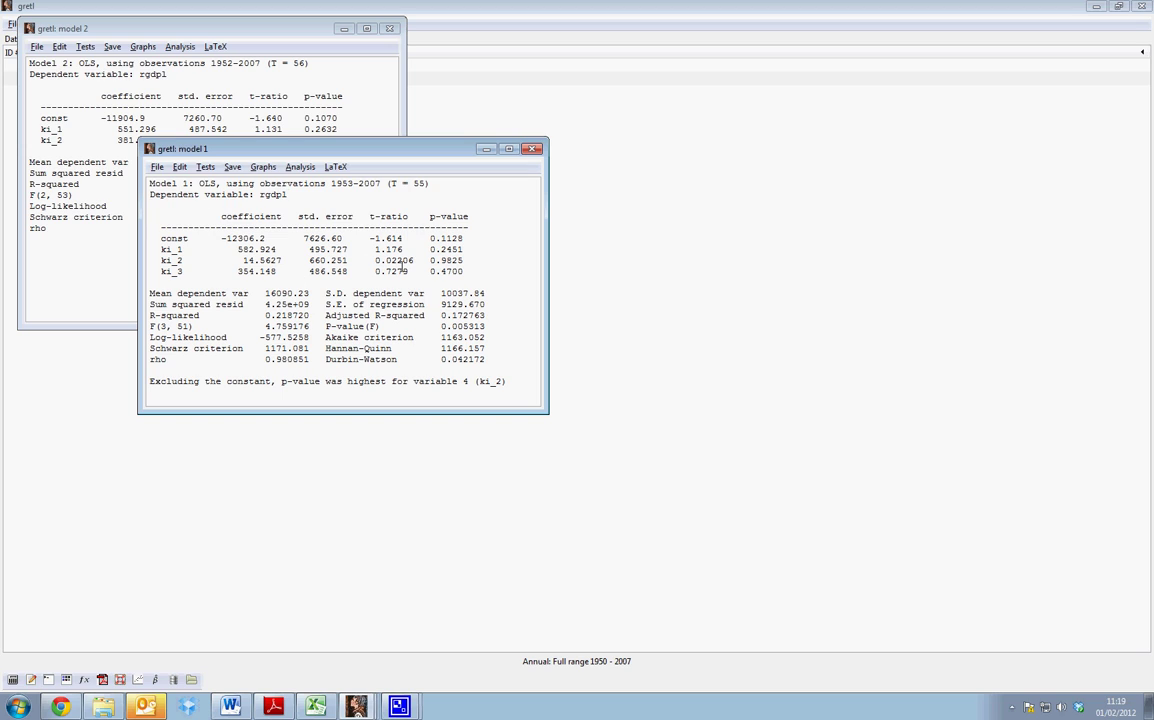